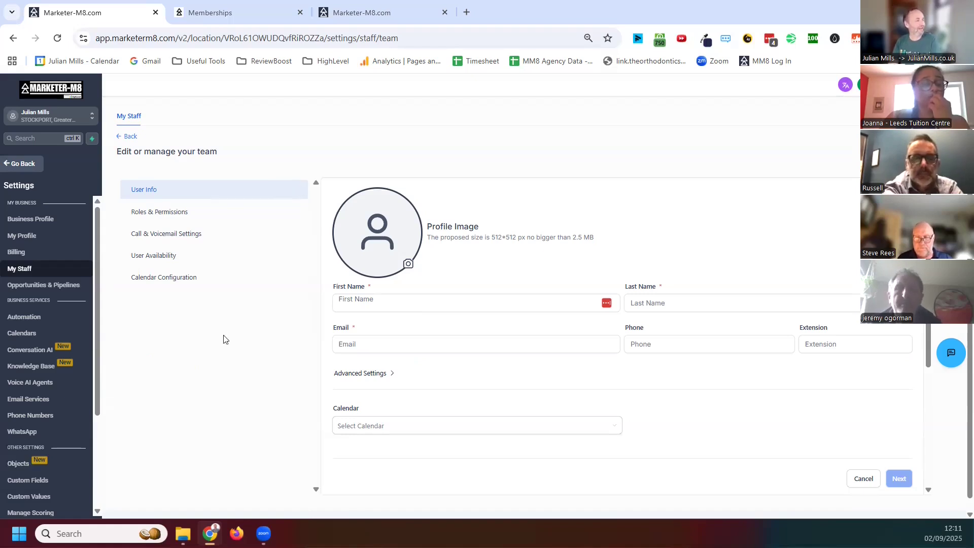
Open the Business Profile settings and highlight the root domain within the branded domain value.
click(29, 219)
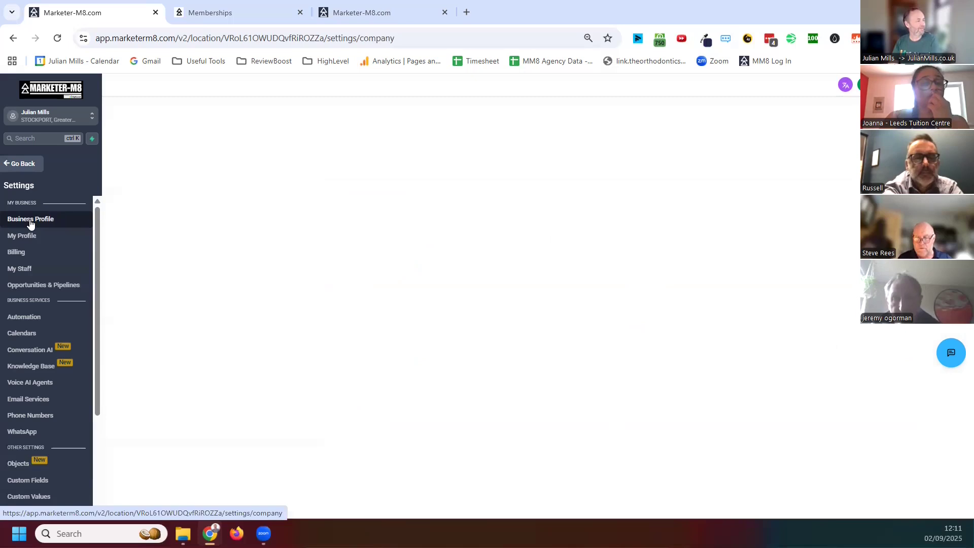
scroll(430, 252, down, 3)
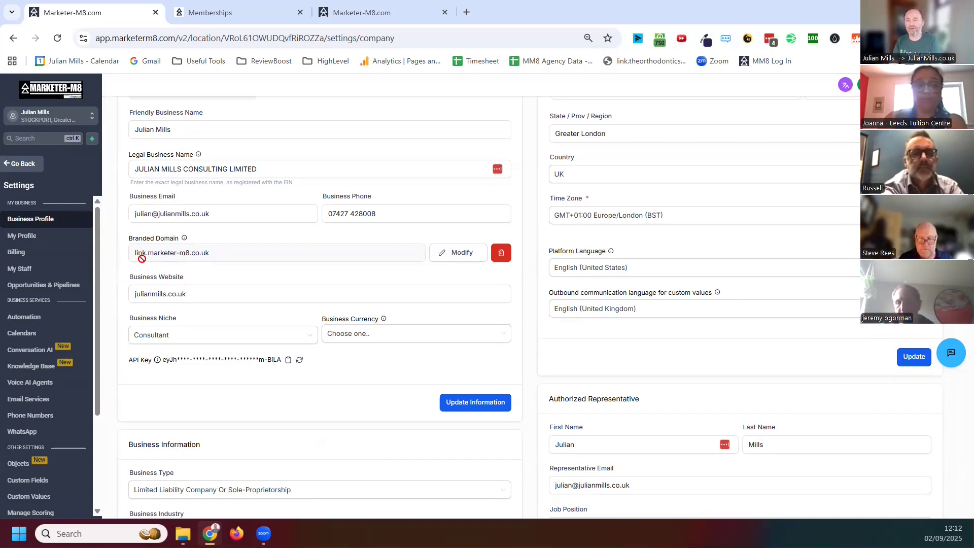
drag(208, 253, 145, 258)
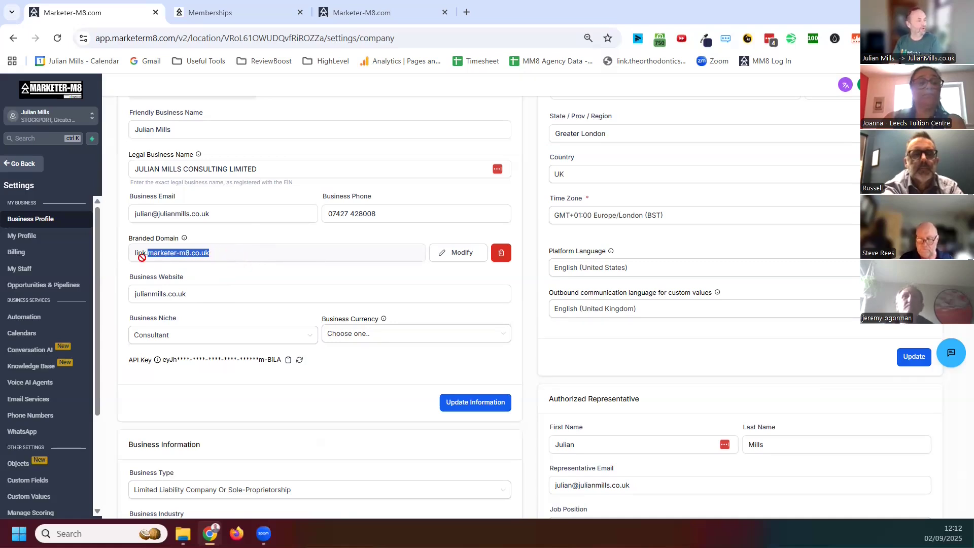
Try to modify the branded domain by looking up the provider for link.marketer-m8.co.uk, and return to the domain entry.
click(456, 256)
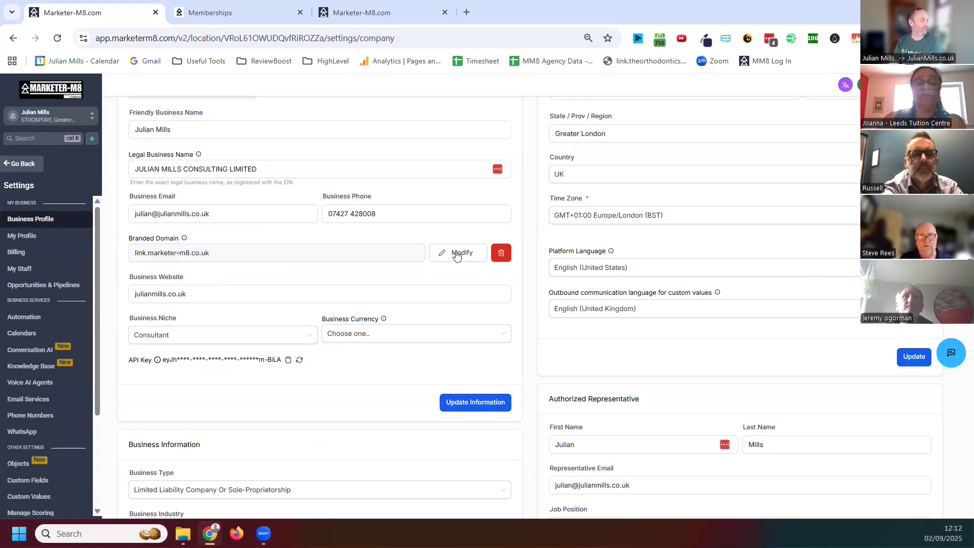
click(459, 259)
click(586, 350)
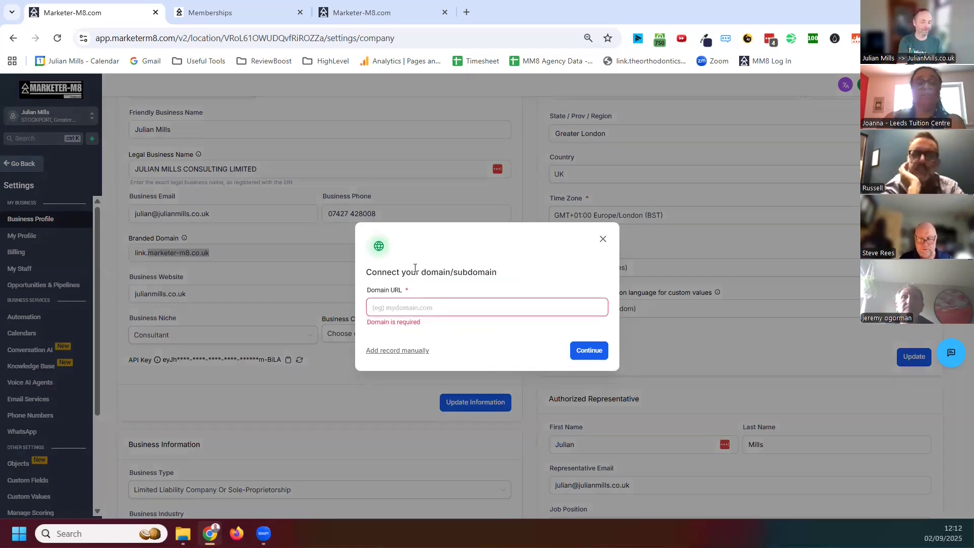
text(link.)
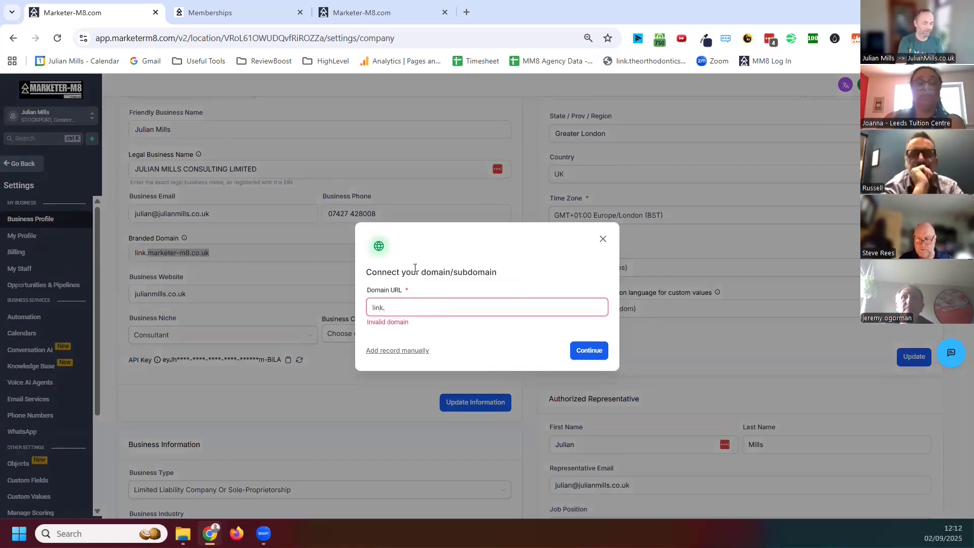
text(marketer)
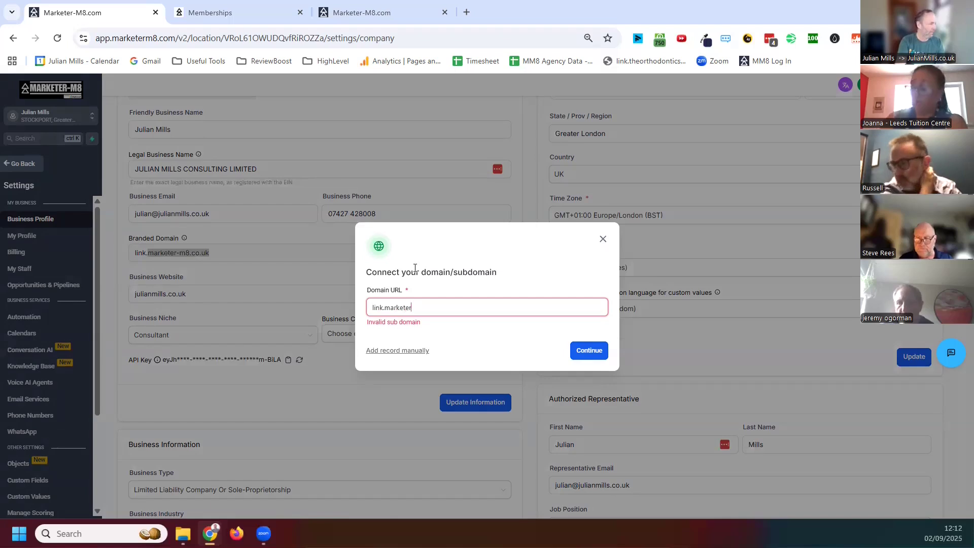
text(-)
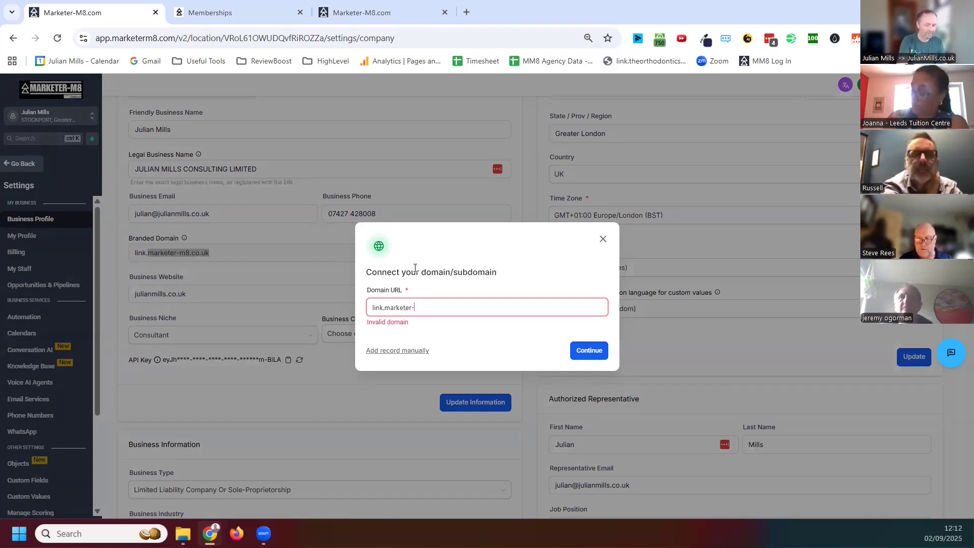
text(m8.com)
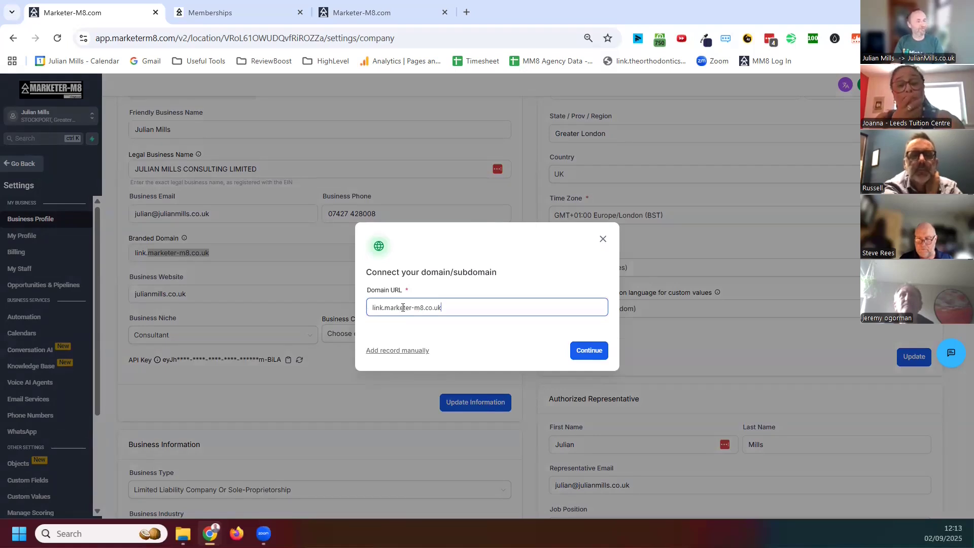
click(584, 357)
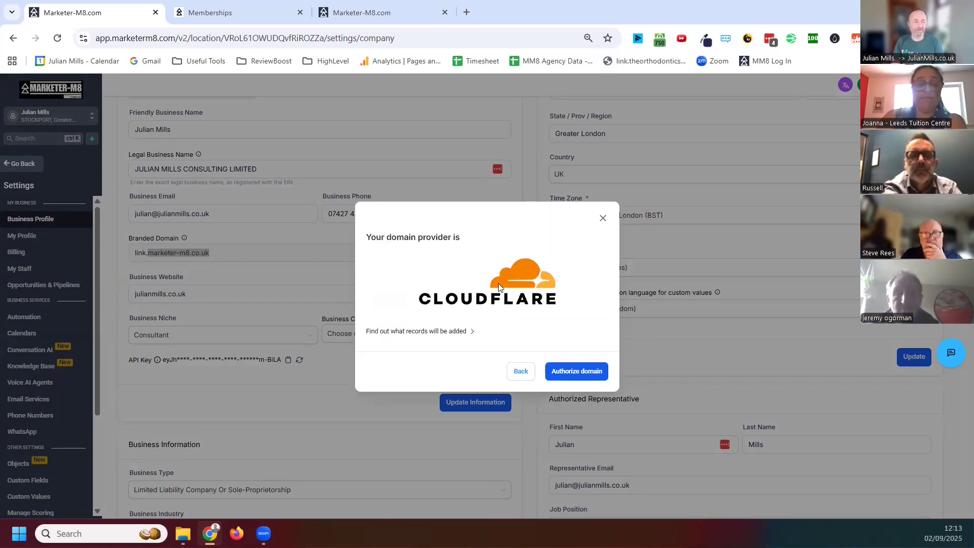
click(523, 372)
Enter link.markerter-m8.co.uk as the domain URL and display the DNS records for manual setup.
click(396, 355)
click(403, 307)
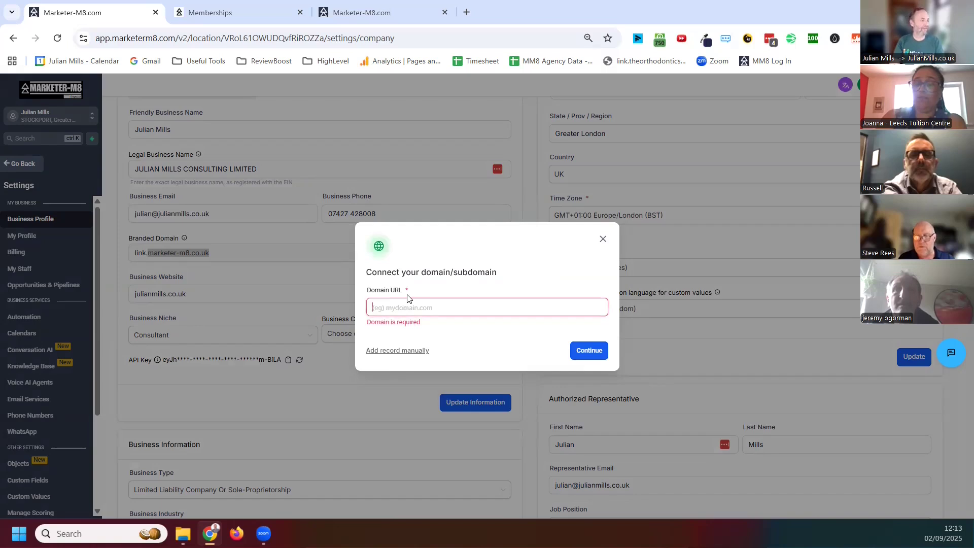
text(link.markerter)
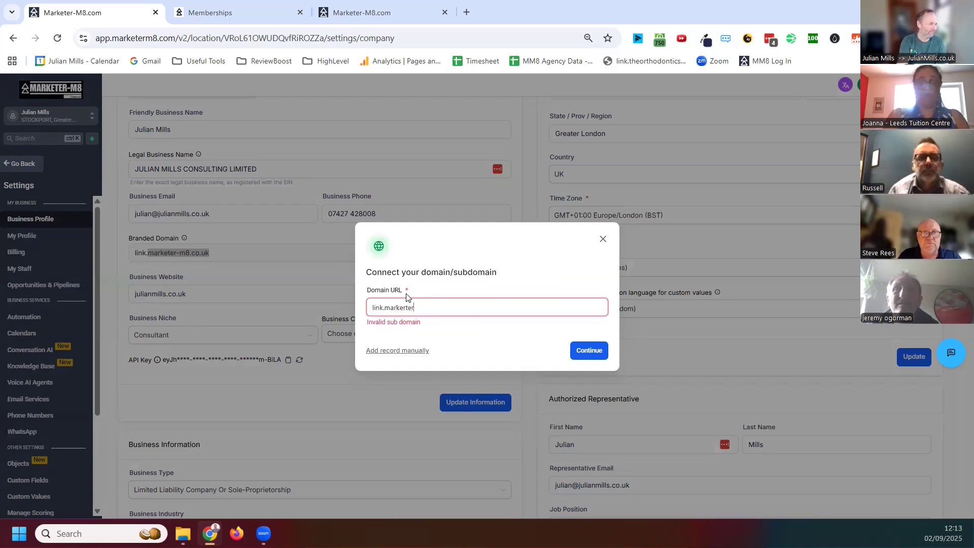
text(-m8.co.uk)
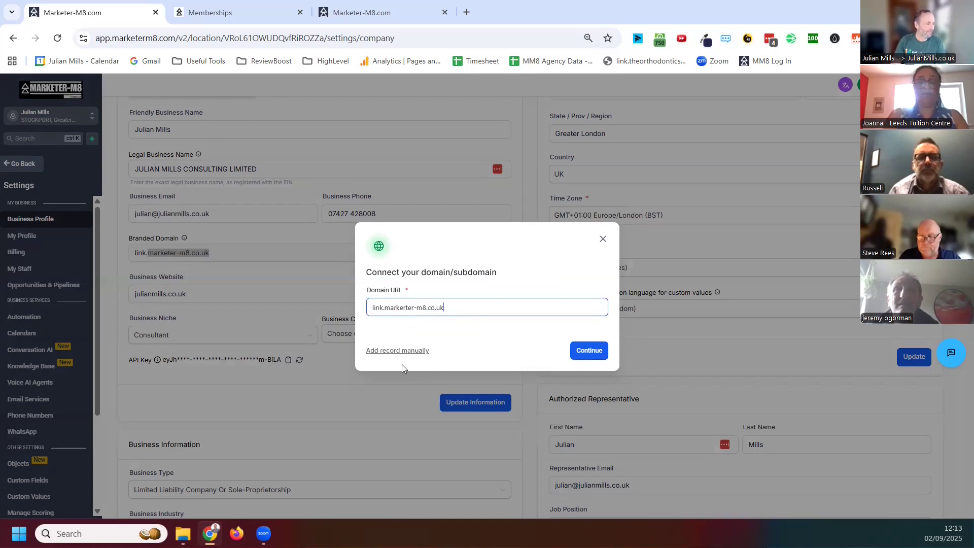
click(397, 350)
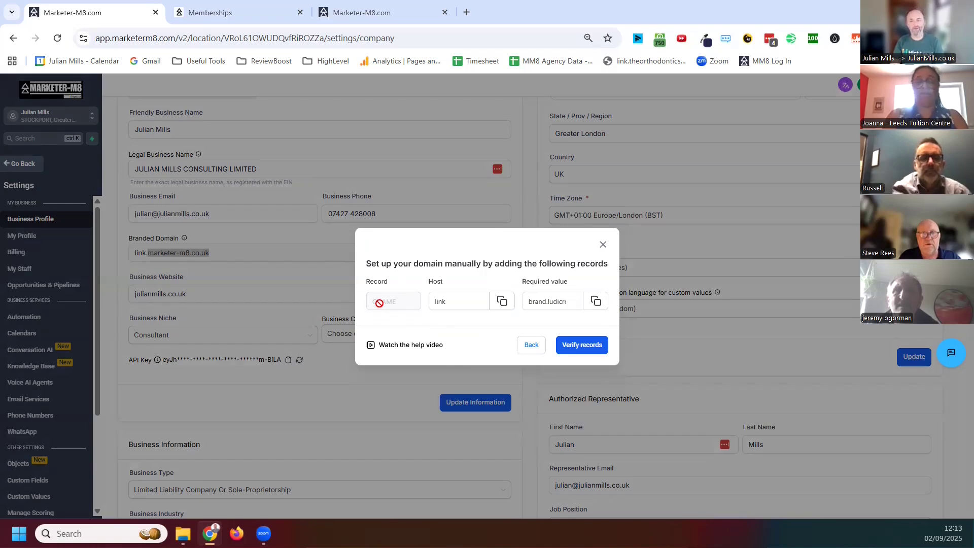
Examine the host and required value of the branded domain's CNAME record and close the dialog without verifying.
click(453, 302)
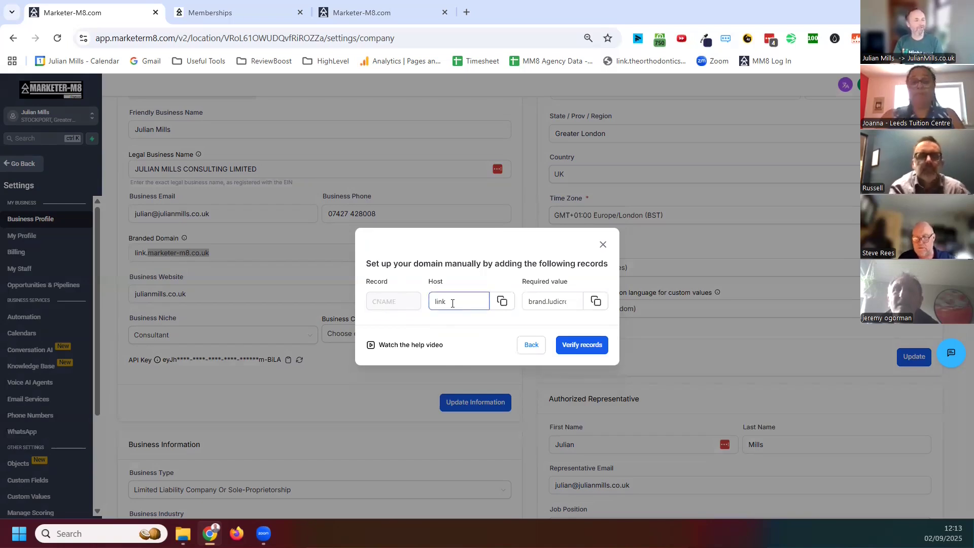
click(563, 301)
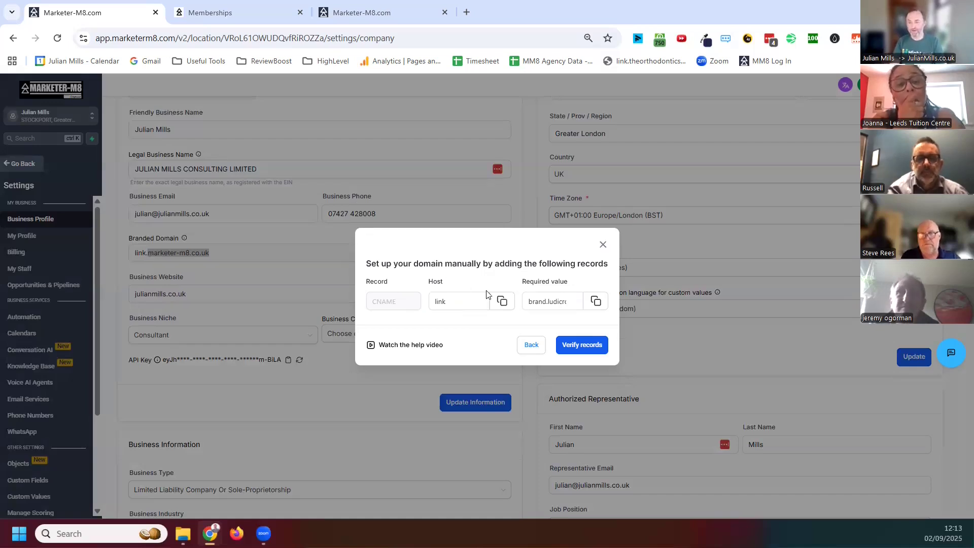
click(457, 306)
click(550, 305)
click(582, 353)
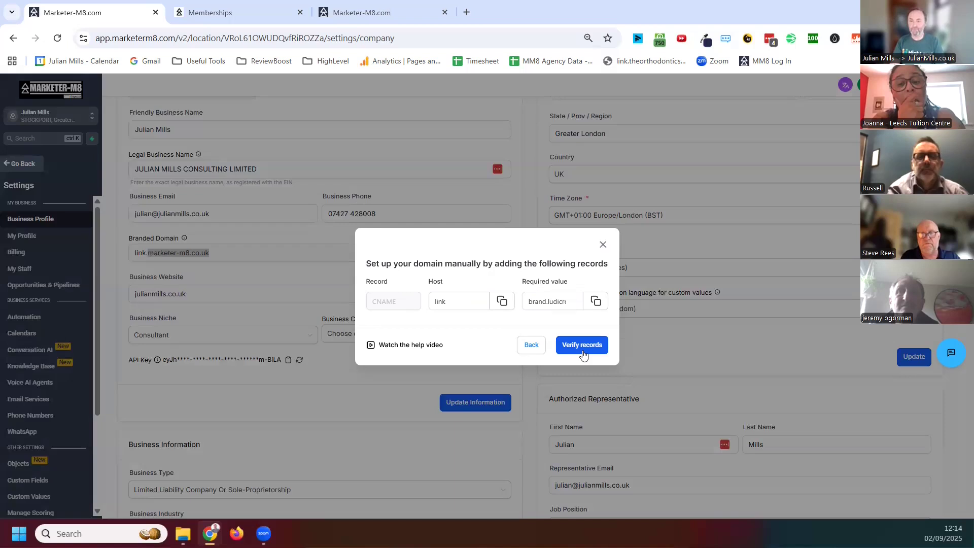
click(563, 306)
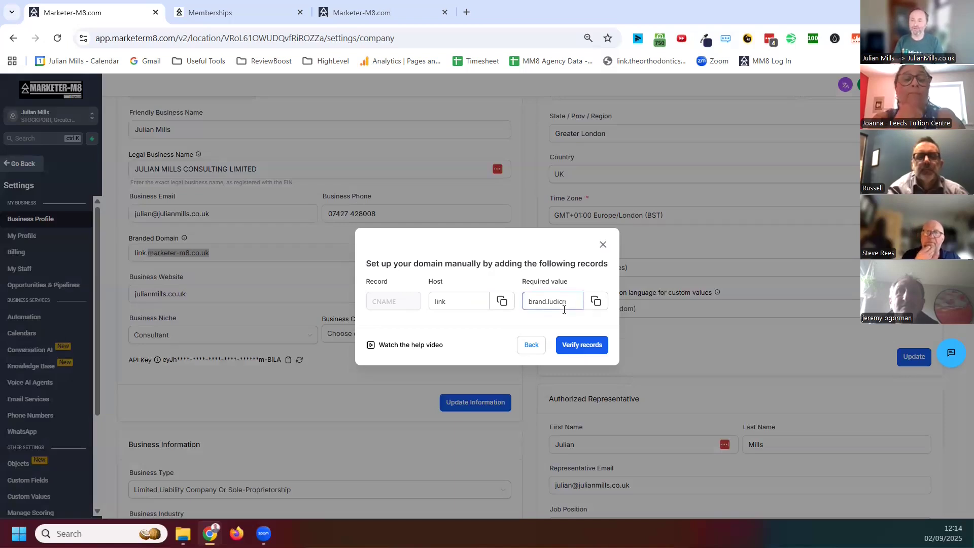
click(602, 244)
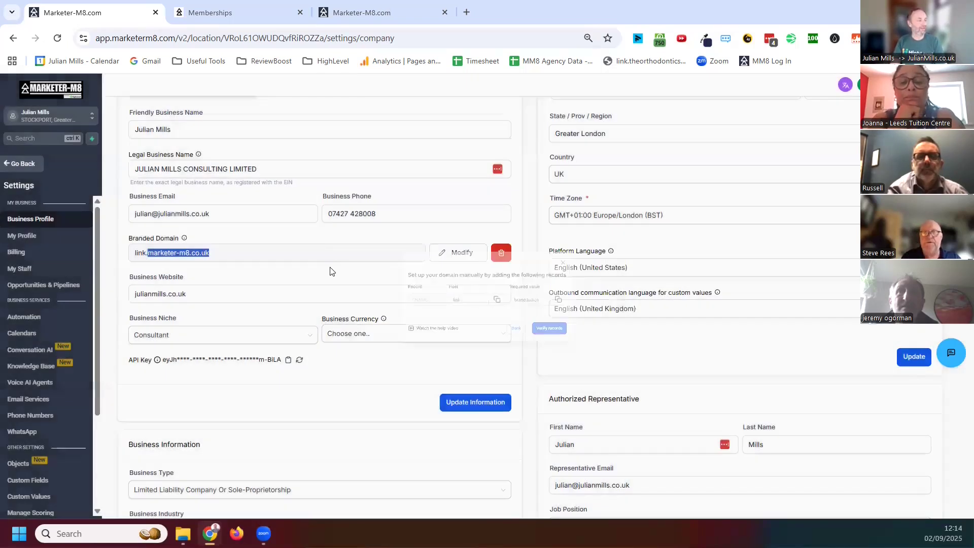
click(328, 215)
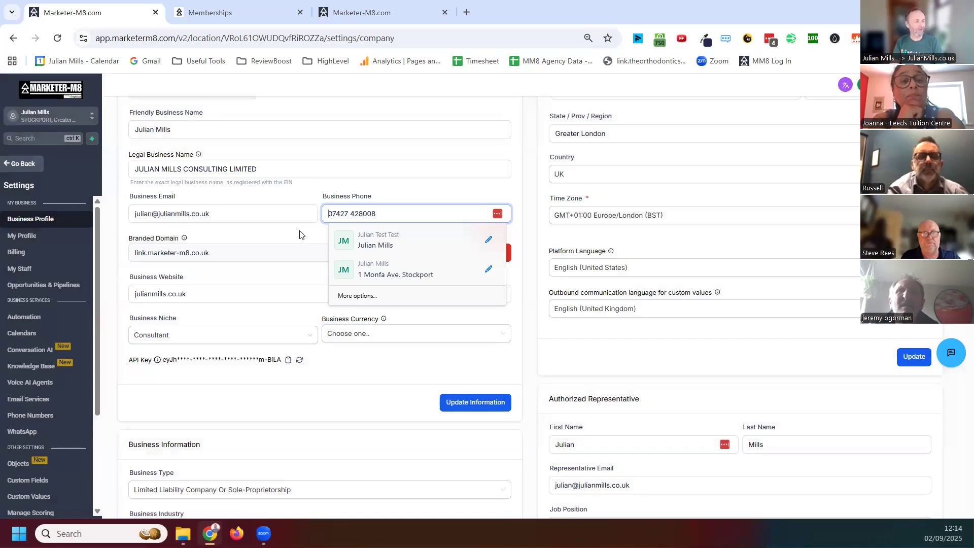
click(403, 189)
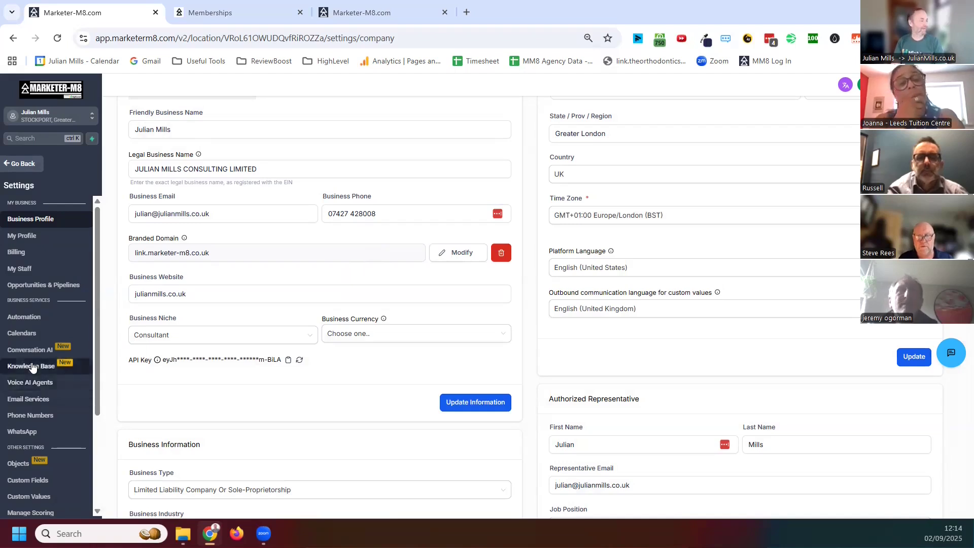
Open the Domains & URL Redirects settings and start connecting a domain for Funnel/Website/Store/Blog/Webinar.
scroll(45, 386, down, 3)
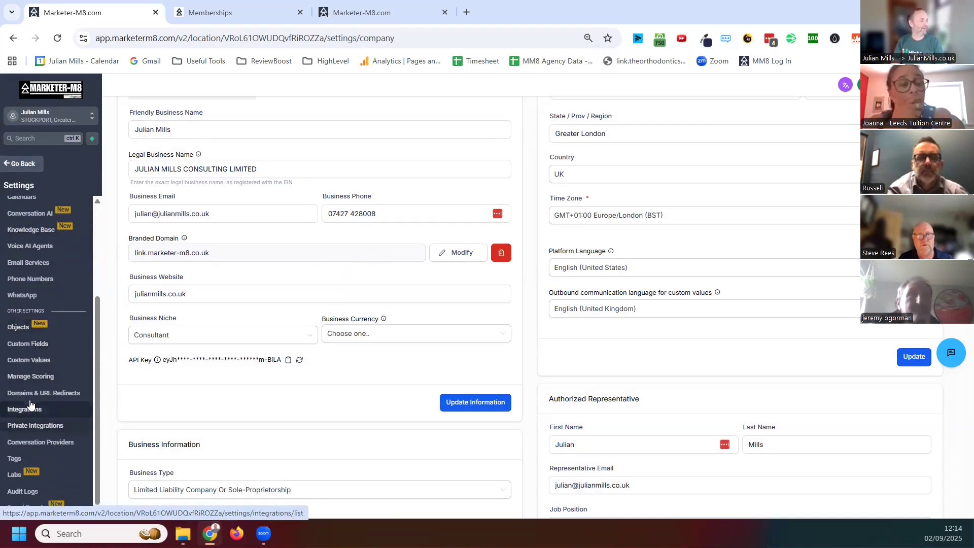
click(40, 393)
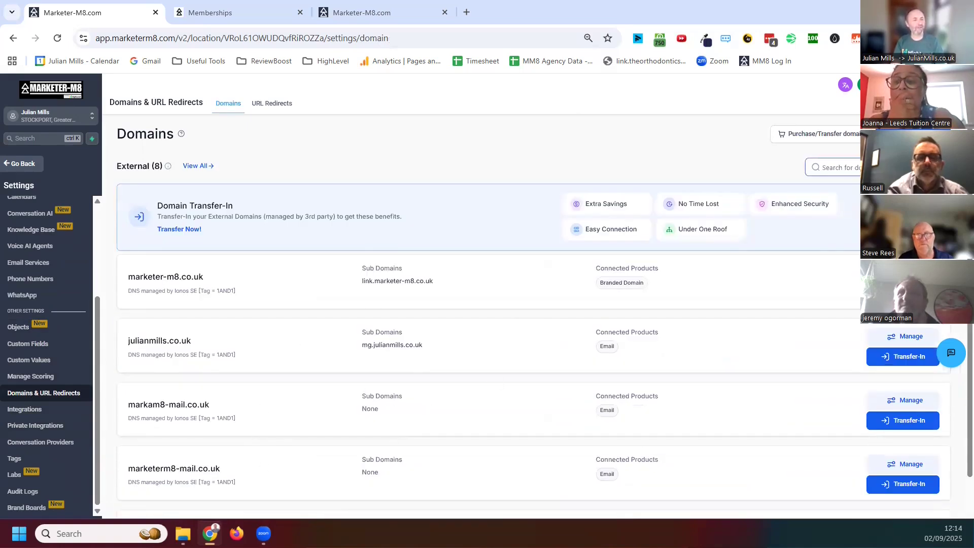
double_click(911, 133)
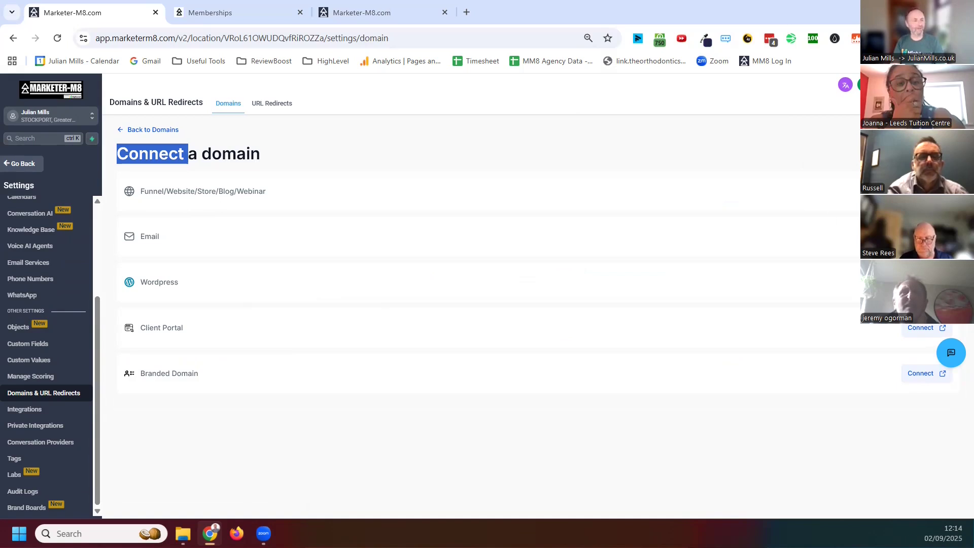
double_click(926, 191)
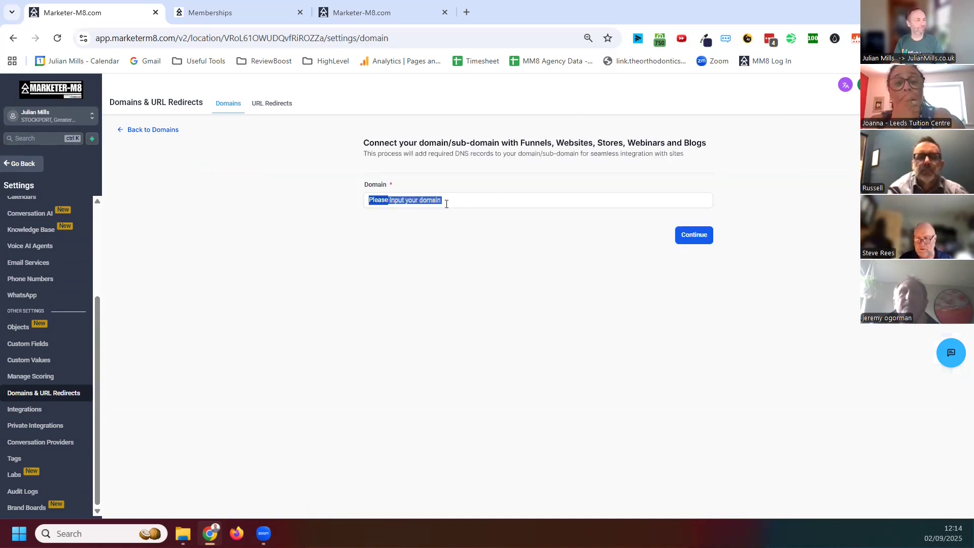
Enter test.julianmills.co.uk as the domain, view its DNS records for manual setup, and close the dialog without verifying.
click(475, 200)
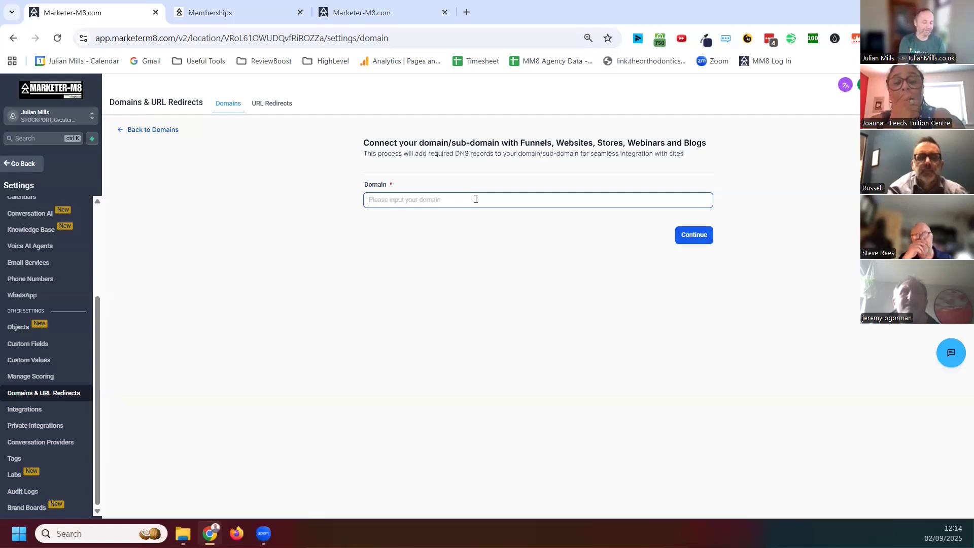
text(test.jul)
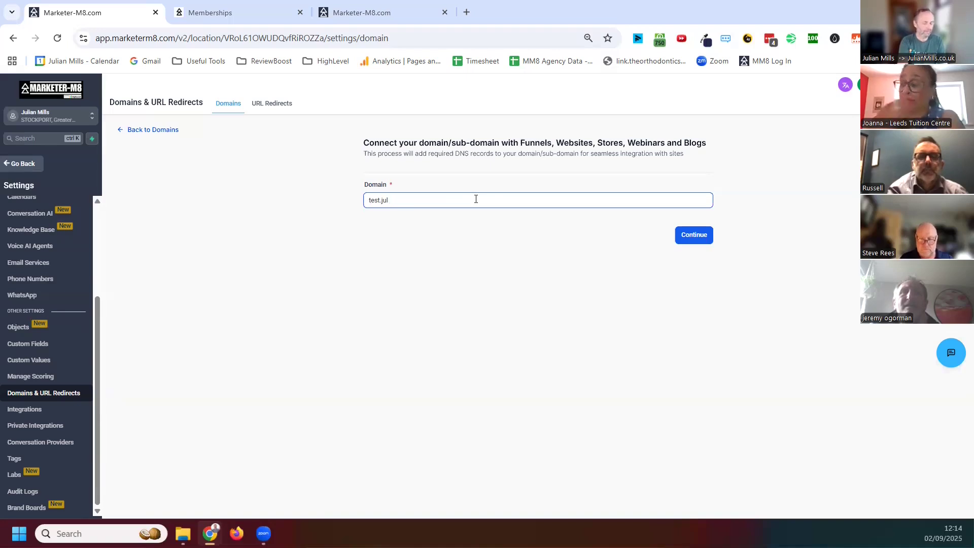
text(ianmills.co.uk)
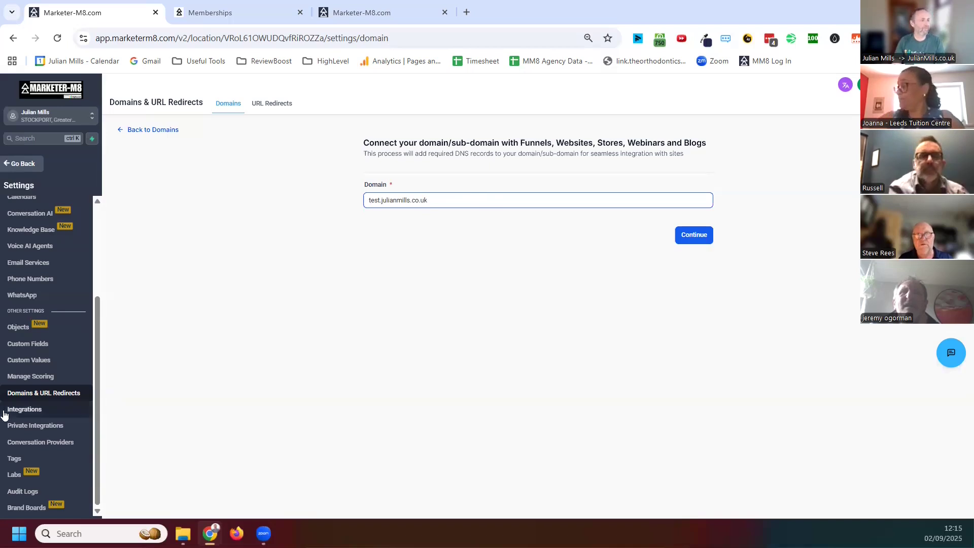
click(697, 238)
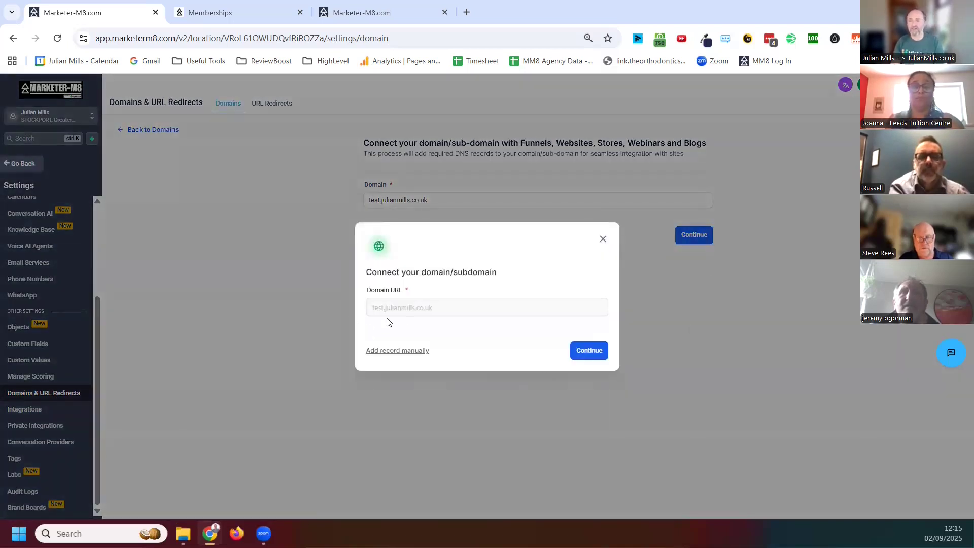
double_click(389, 354)
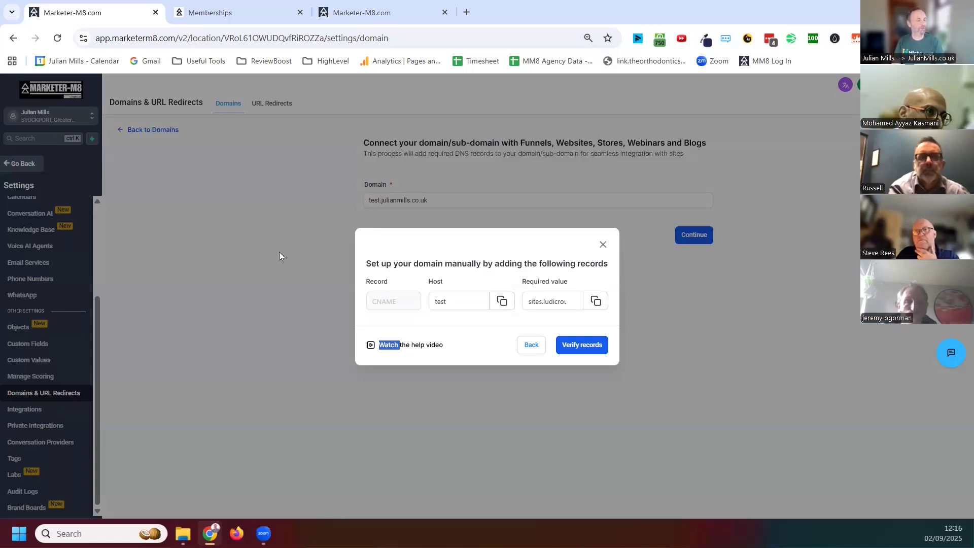
click(602, 244)
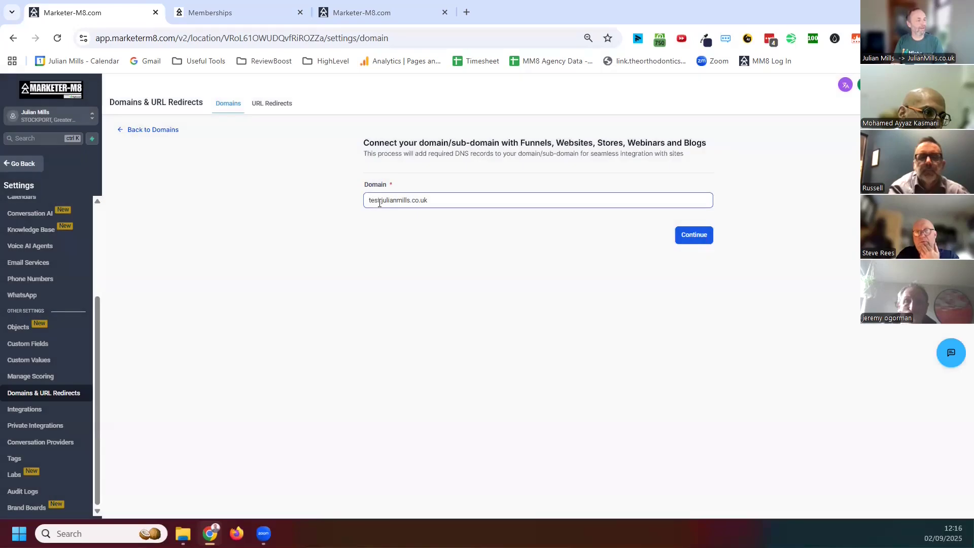
Replace the test subdomain prefix so that the domain reads page.julianmills.co.uk.
key(BackSpace)
key(BackSpace)
key(BackSpace)
key(BackSpace)
key(BackSpace)
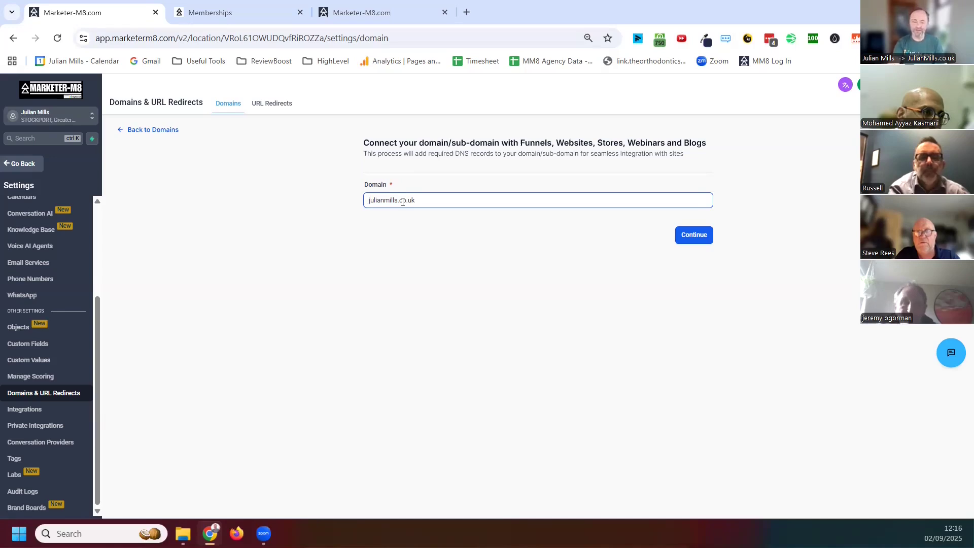
text(t)
key(BackSpace)
text(page.)
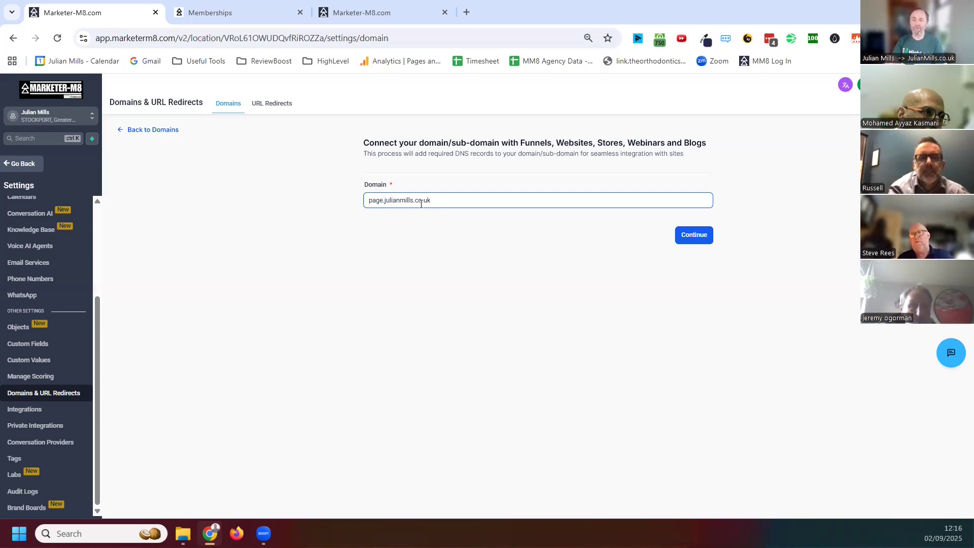
drag(453, 197, 355, 202)
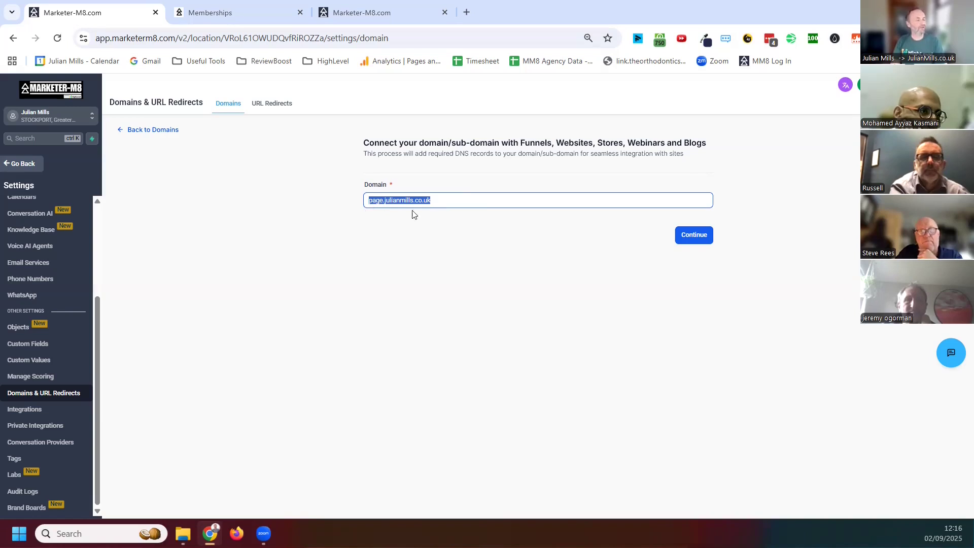
click(455, 207)
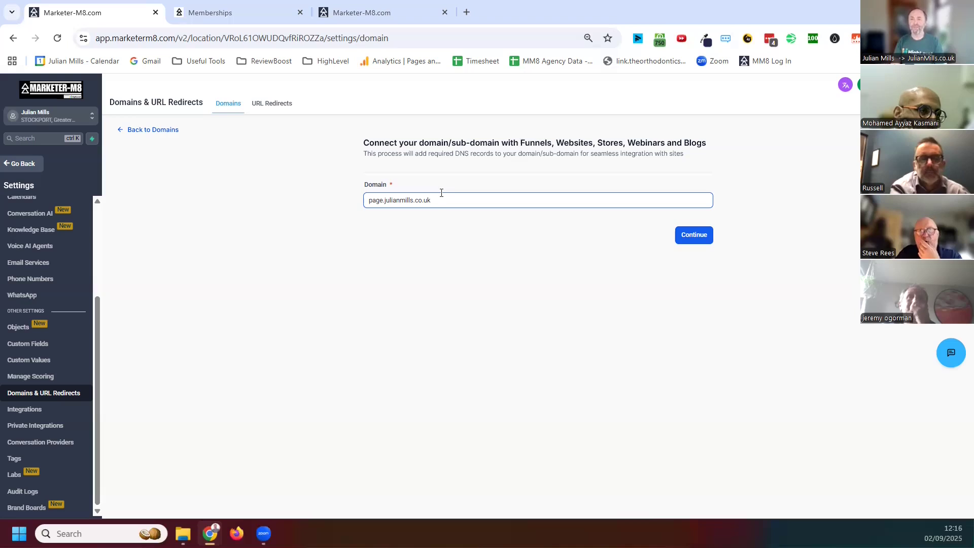
Leave the page.julianmills.co.uk connection form without continuing and review the external domains with their subdomains and connected products.
click(398, 220)
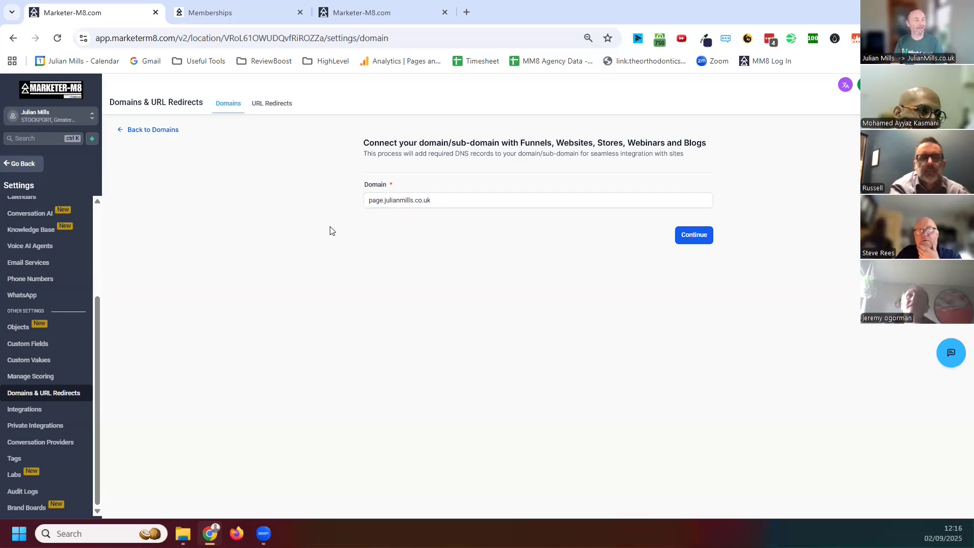
click(379, 204)
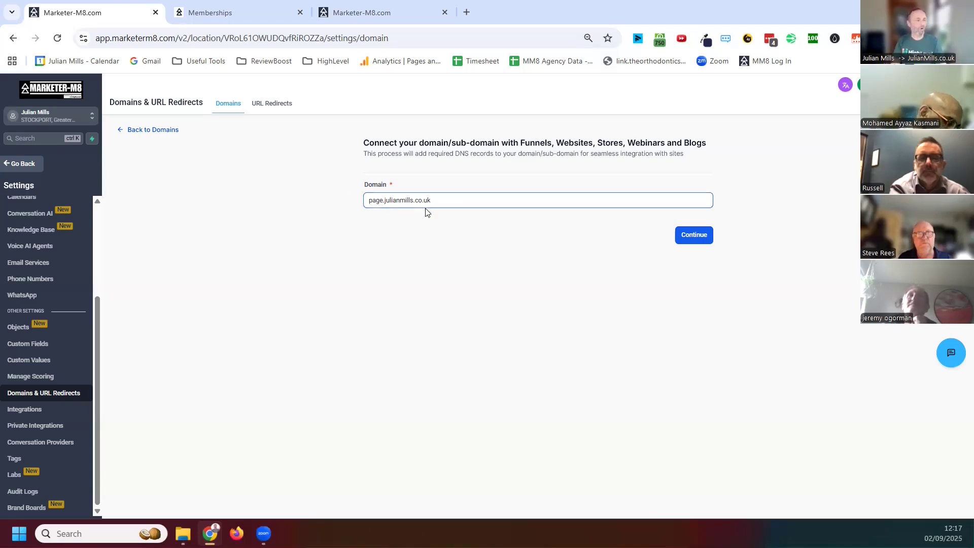
drag(422, 200, 327, 208)
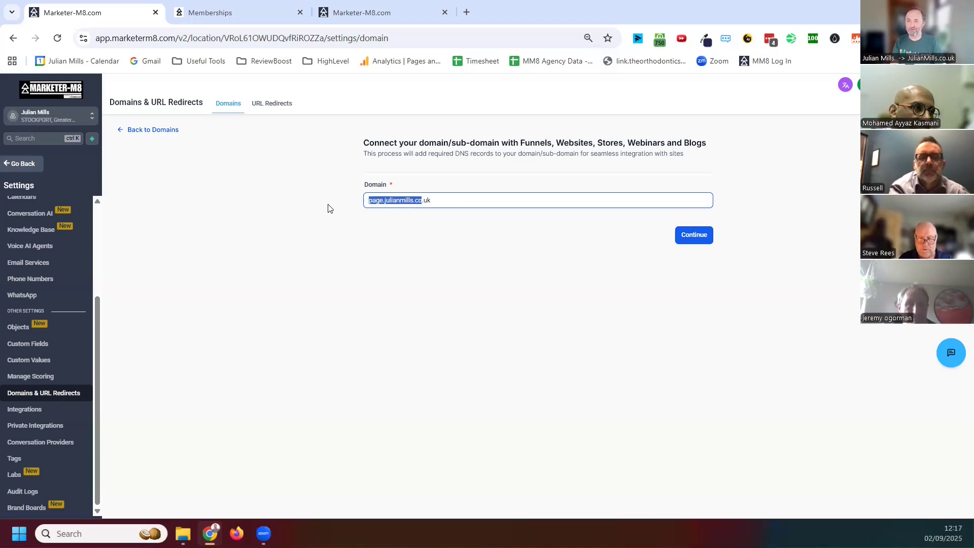
click(150, 131)
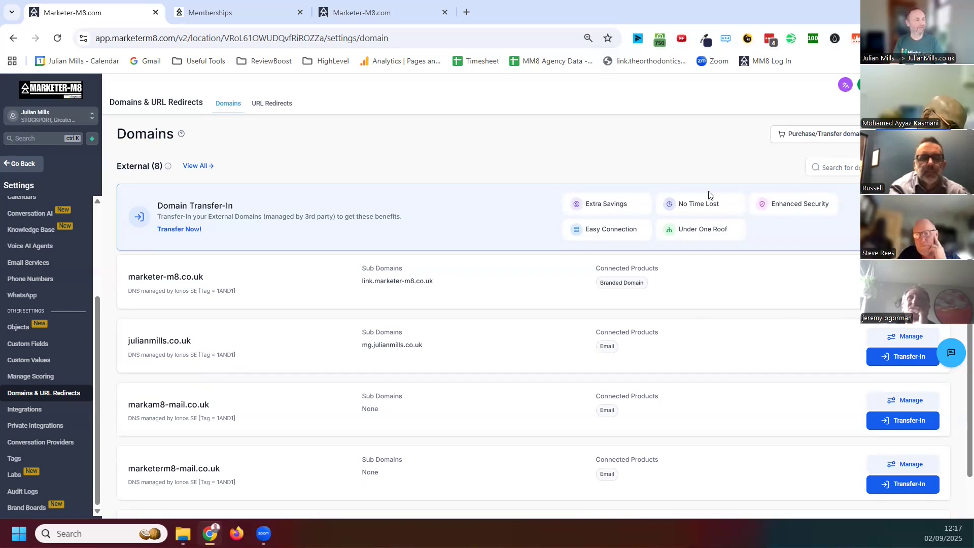
scroll(268, 305, down, 1)
scroll(266, 324, up, 1)
scroll(284, 375, down, 1)
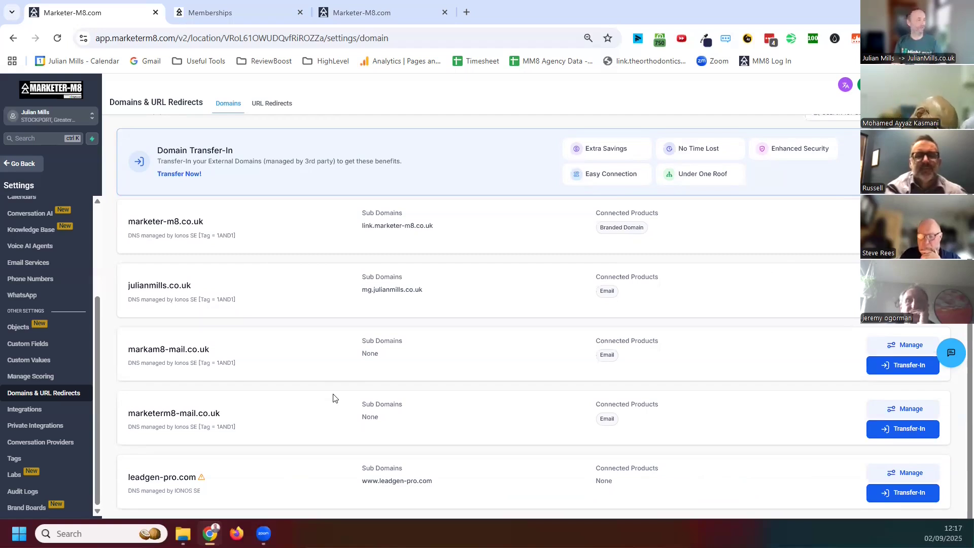
Open the Email Services settings and display the dedicated sending domains of the SMTP service.
click(26, 164)
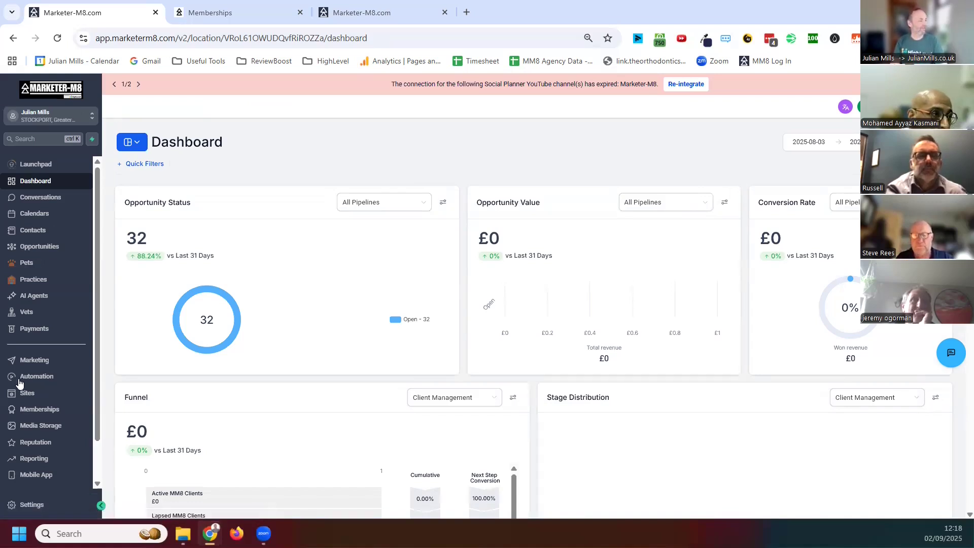
click(31, 504)
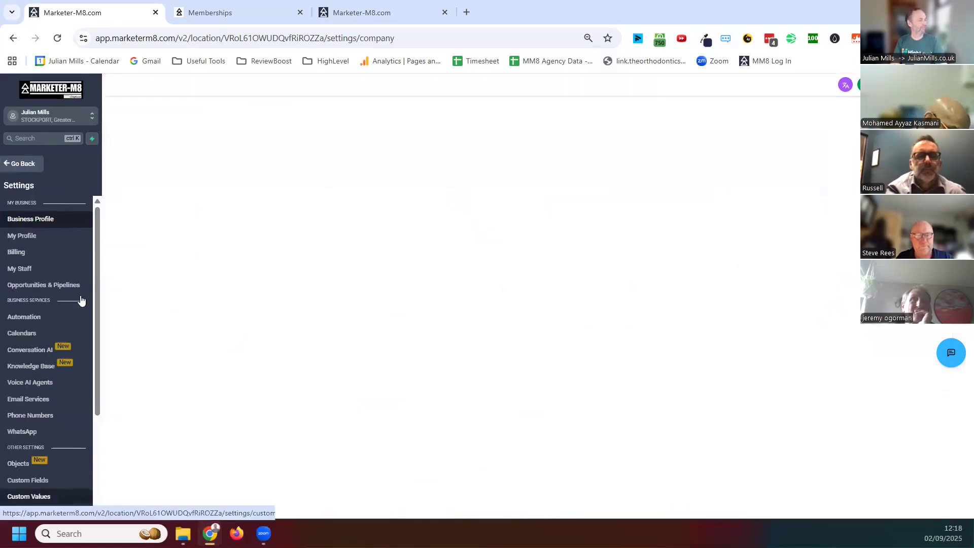
scroll(54, 274, down, 3)
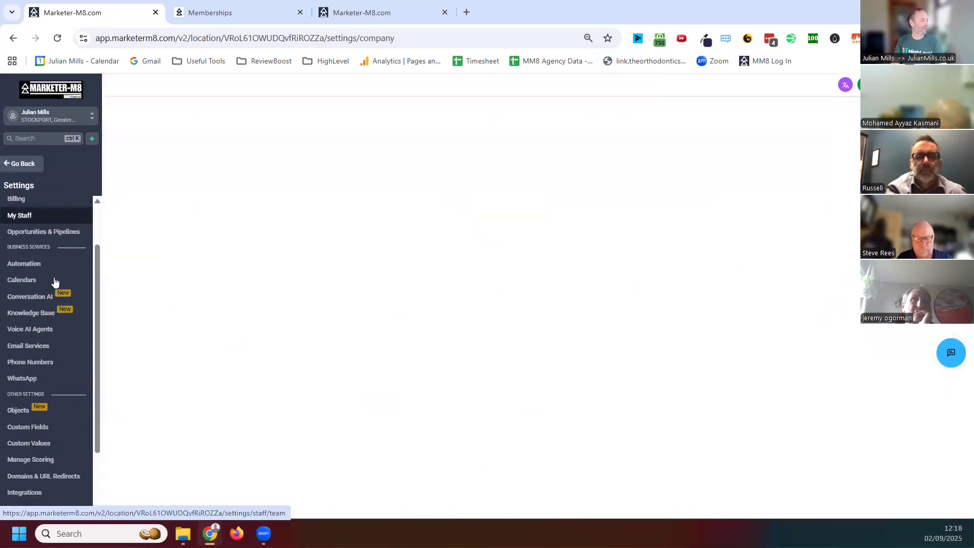
click(32, 339)
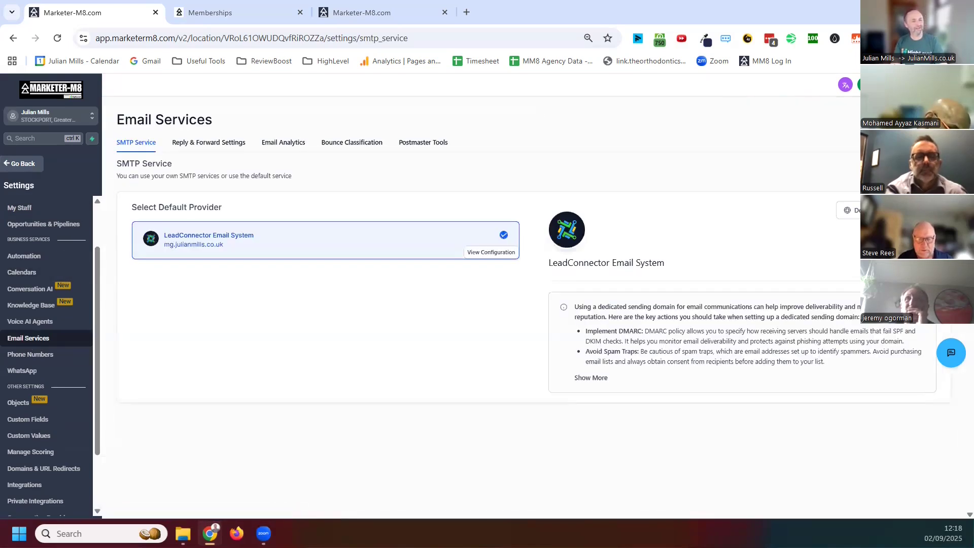
click(886, 210)
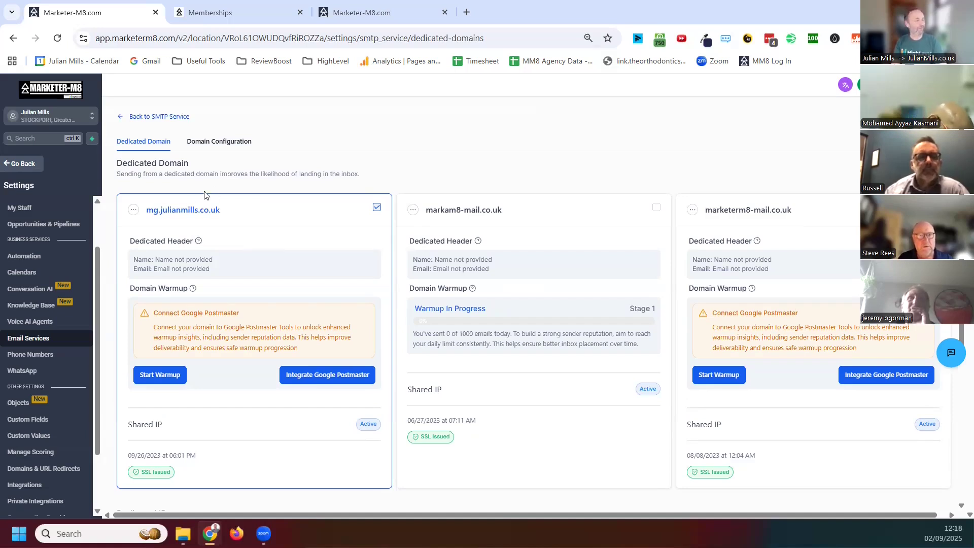
Examine the root domain part after the mg prefix in the mg.julianmills.co.uk dedicated domain's name.
drag(227, 212, 168, 220)
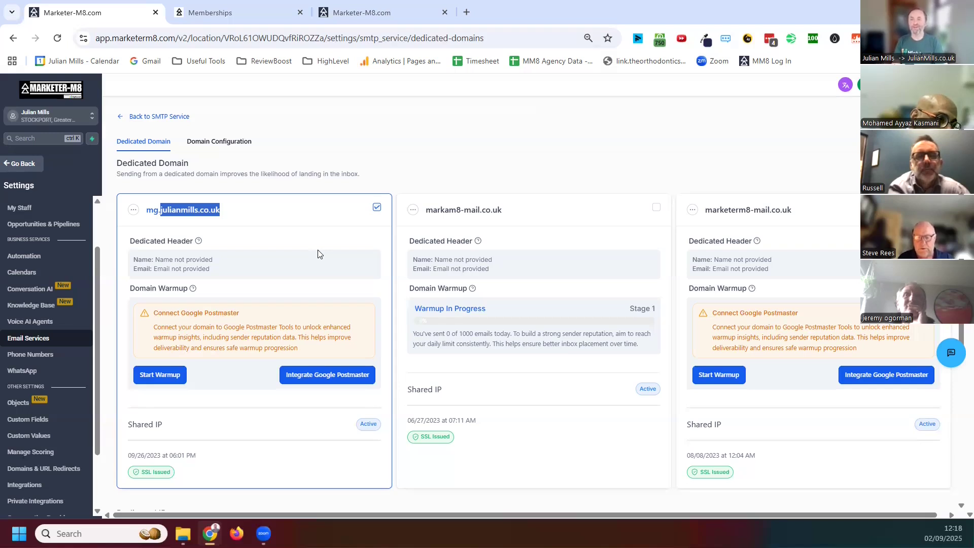
click(208, 215)
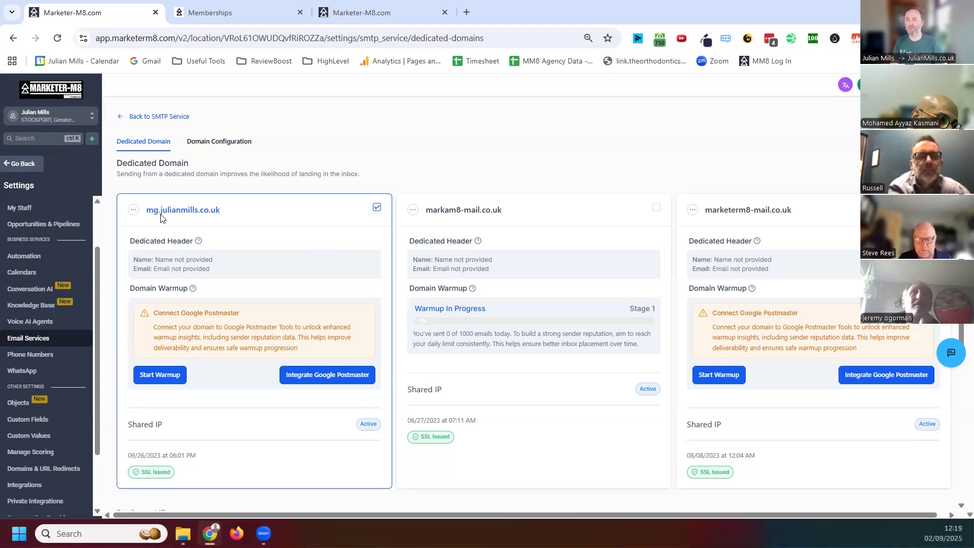
drag(219, 208, 209, 209)
drag(200, 209, 160, 203)
click(222, 216)
drag(222, 213, 208, 211)
click(196, 211)
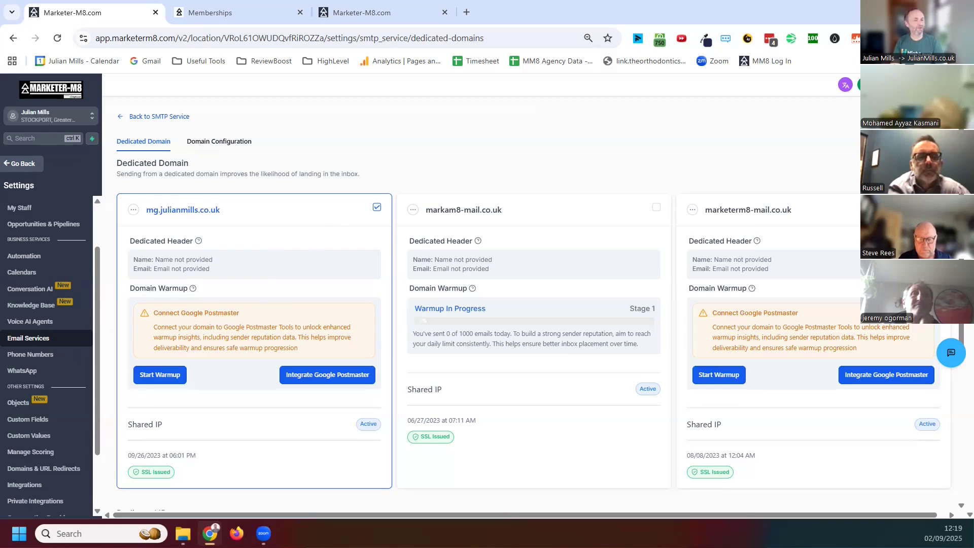
Add test.julianmills.co.uk as a new dedicated sending domain and submit it for verification.
click(917, 167)
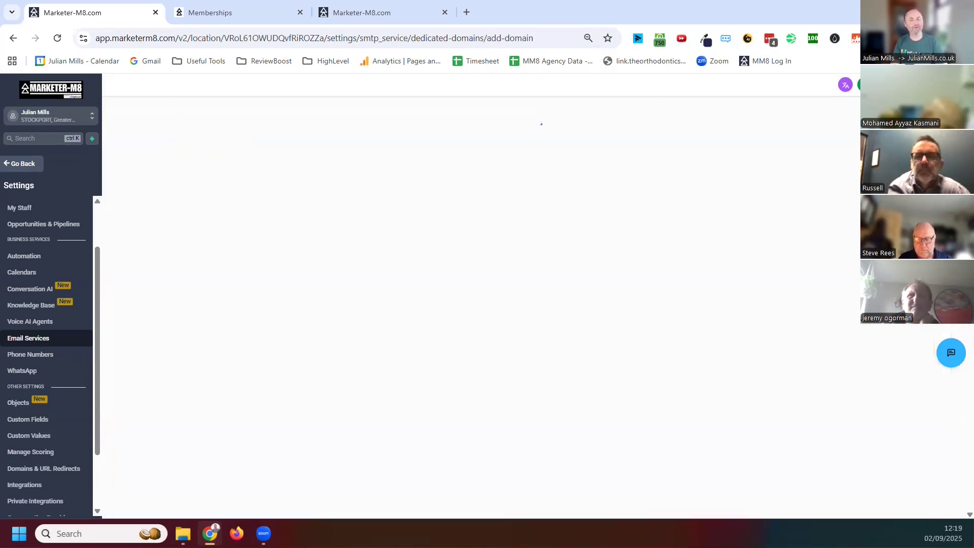
click(211, 201)
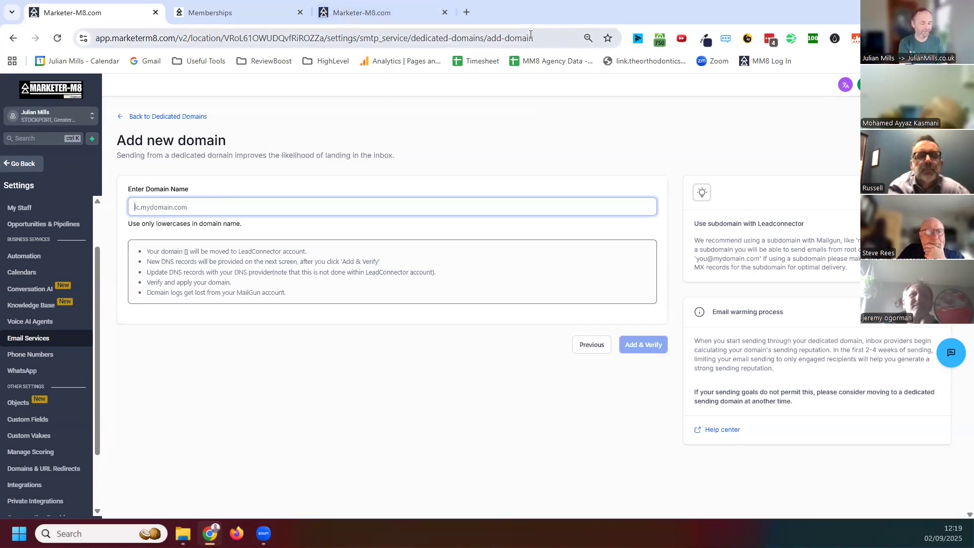
text(test)
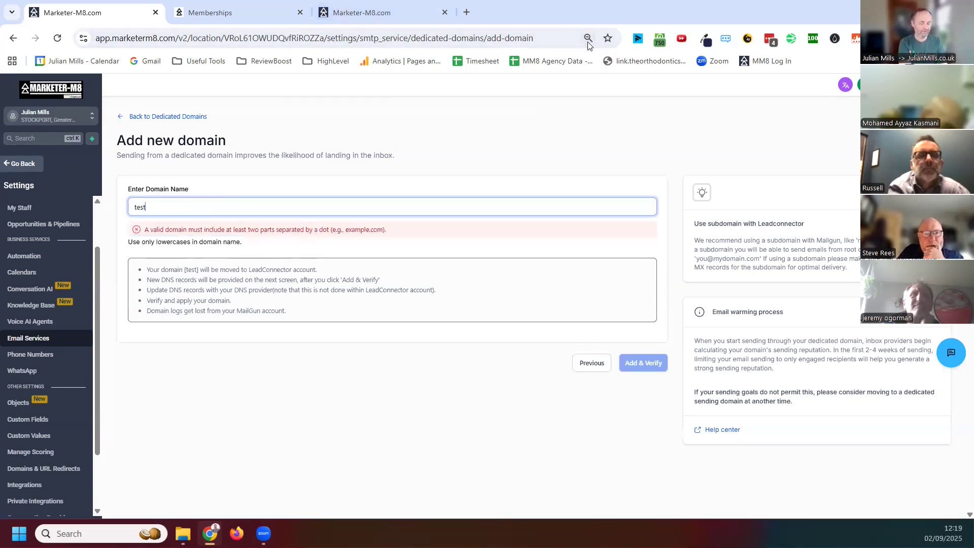
text(.julianmills)
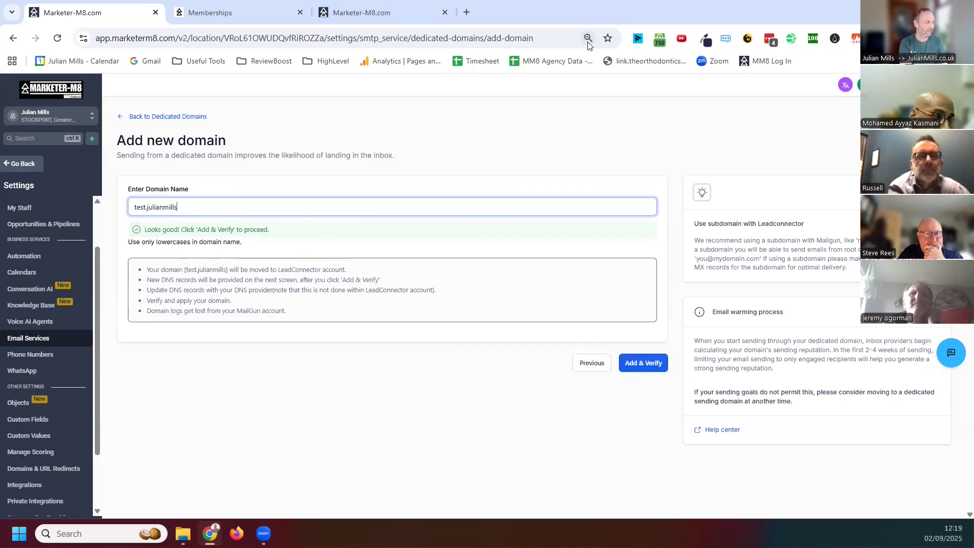
text(.co.uk)
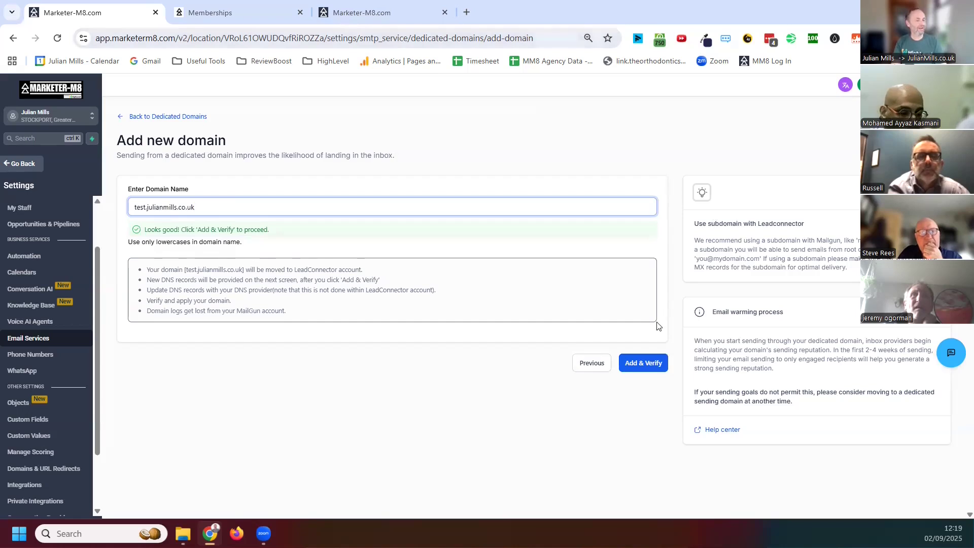
click(647, 367)
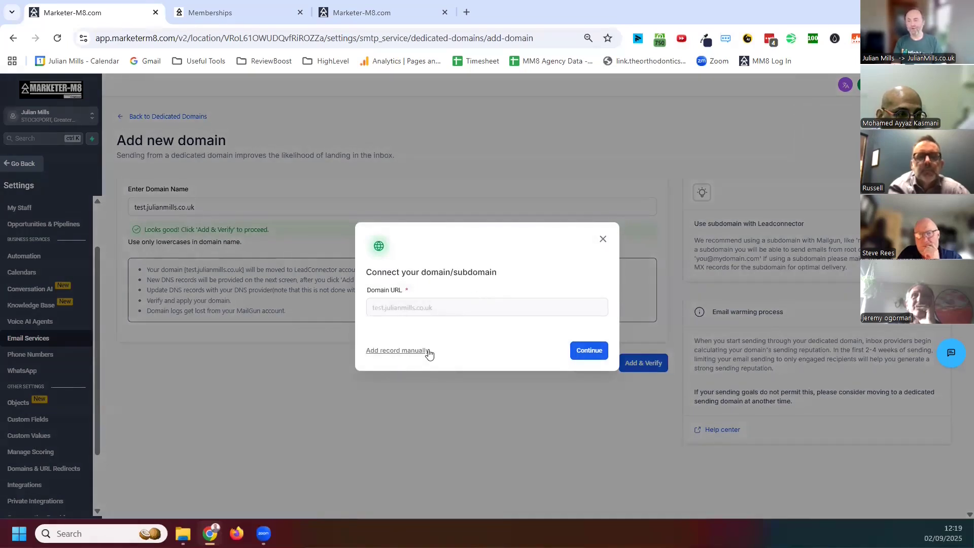
View the DNS records for adding test.julianmills.co.uk manually, close them without verifying, and return to the dedicated domains.
click(385, 350)
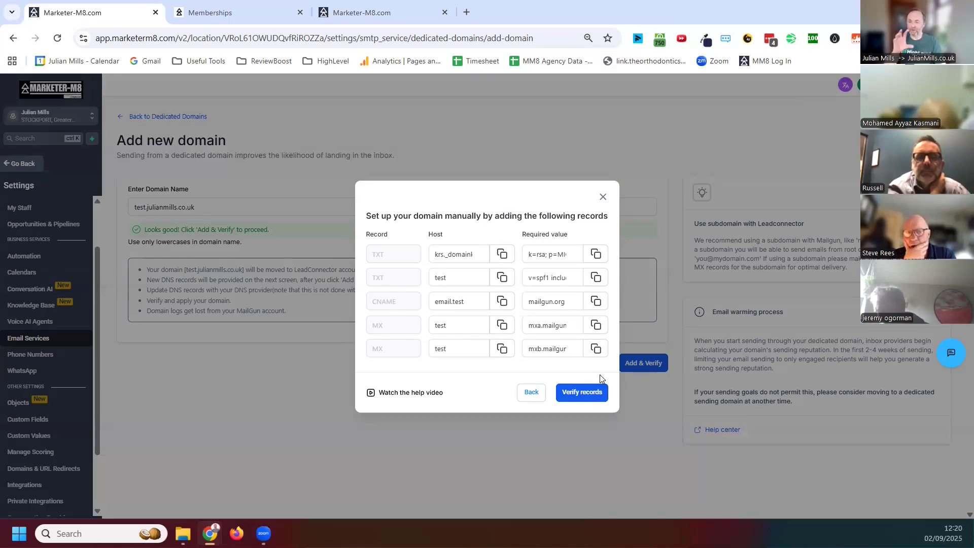
click(602, 197)
click(143, 118)
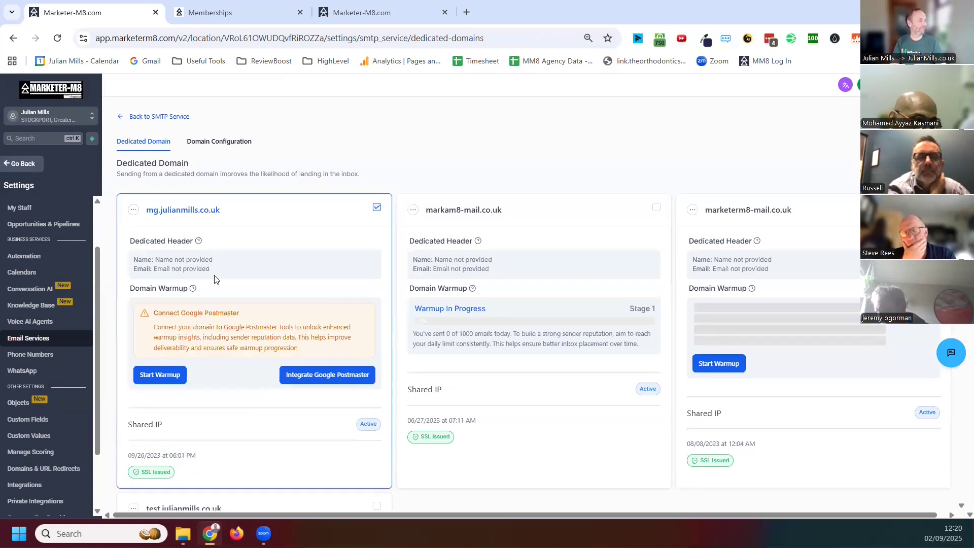
Open the domain verification page of the mg.julianmills.co.uk dedicated domain.
click(133, 210)
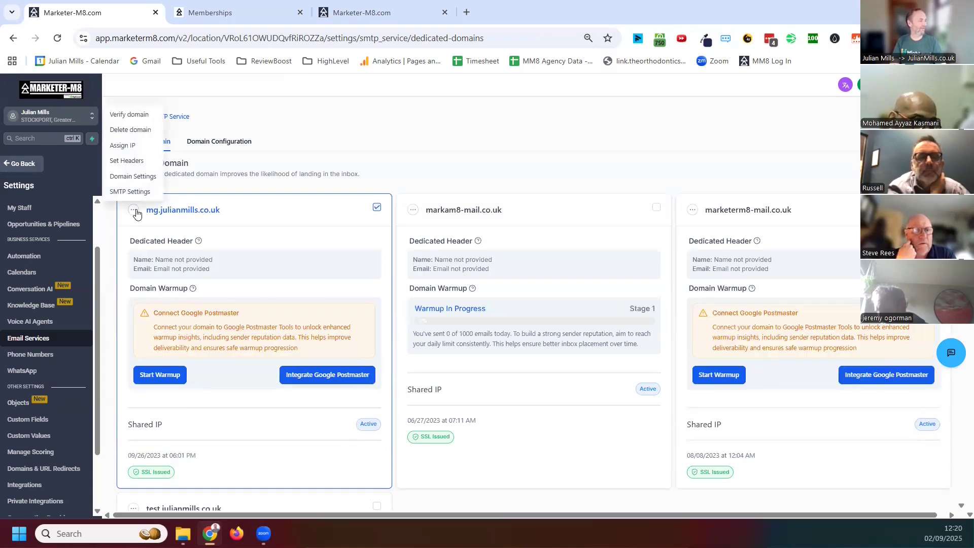
click(129, 116)
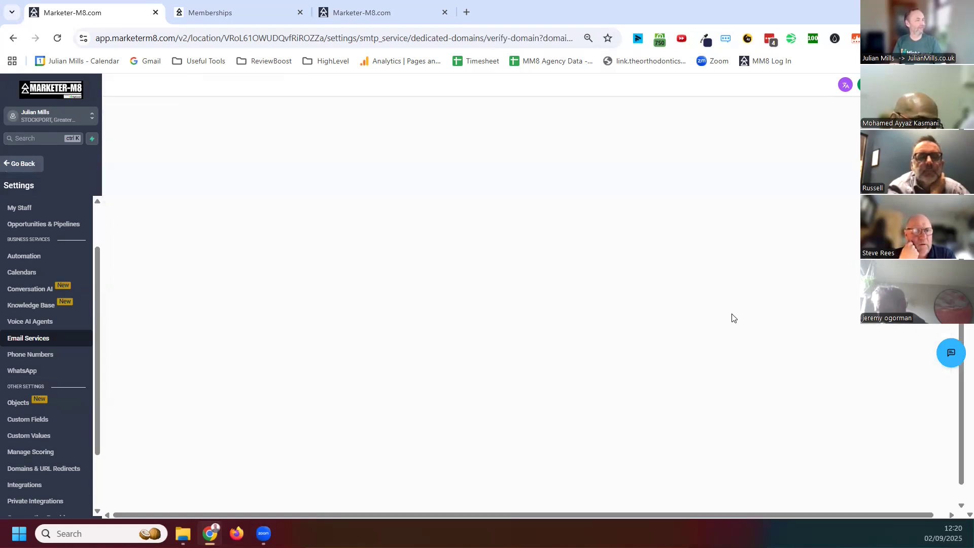